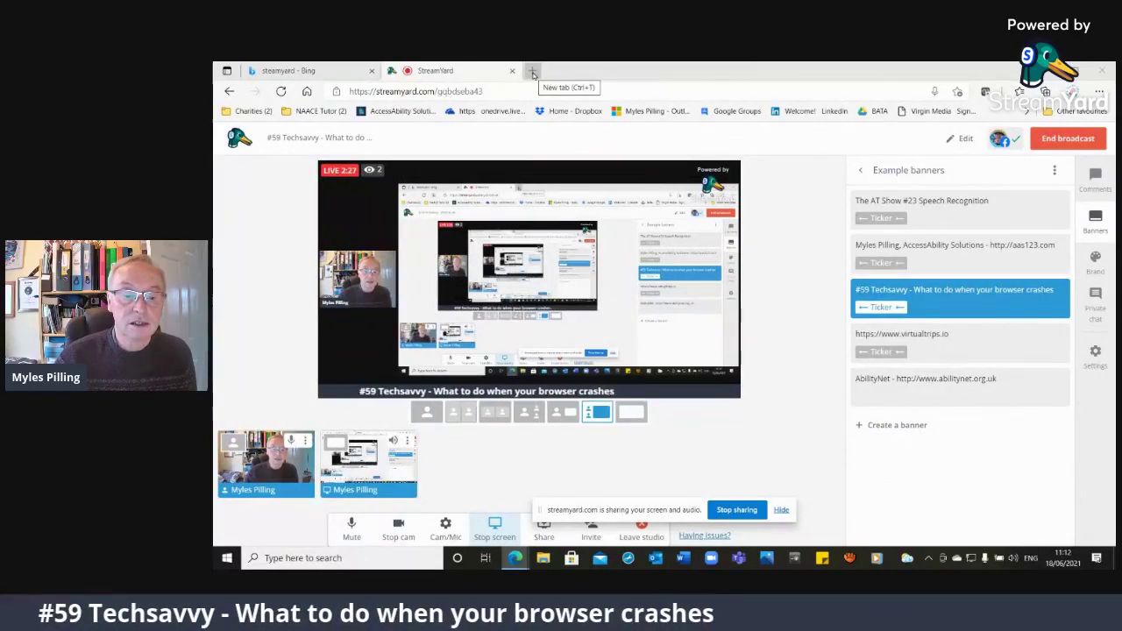
Load google.co.uk in a new Edge tab and accept the offer to make Google the default search
{"action": "left_click", "coordinate": [532, 72]}
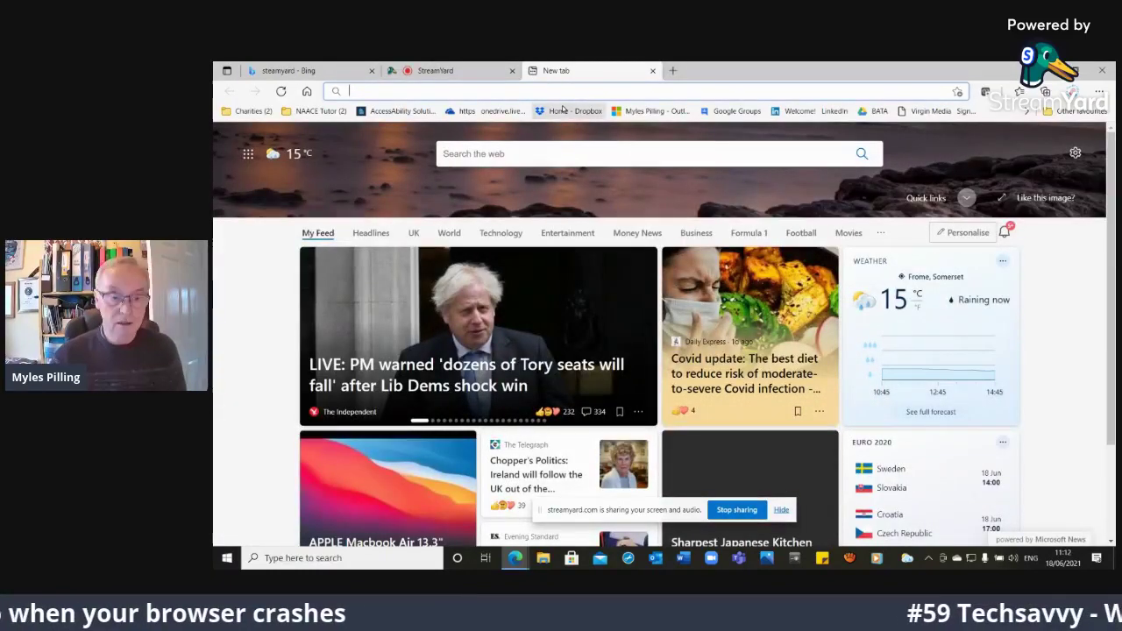
{"action": "type", "text": "go0"}
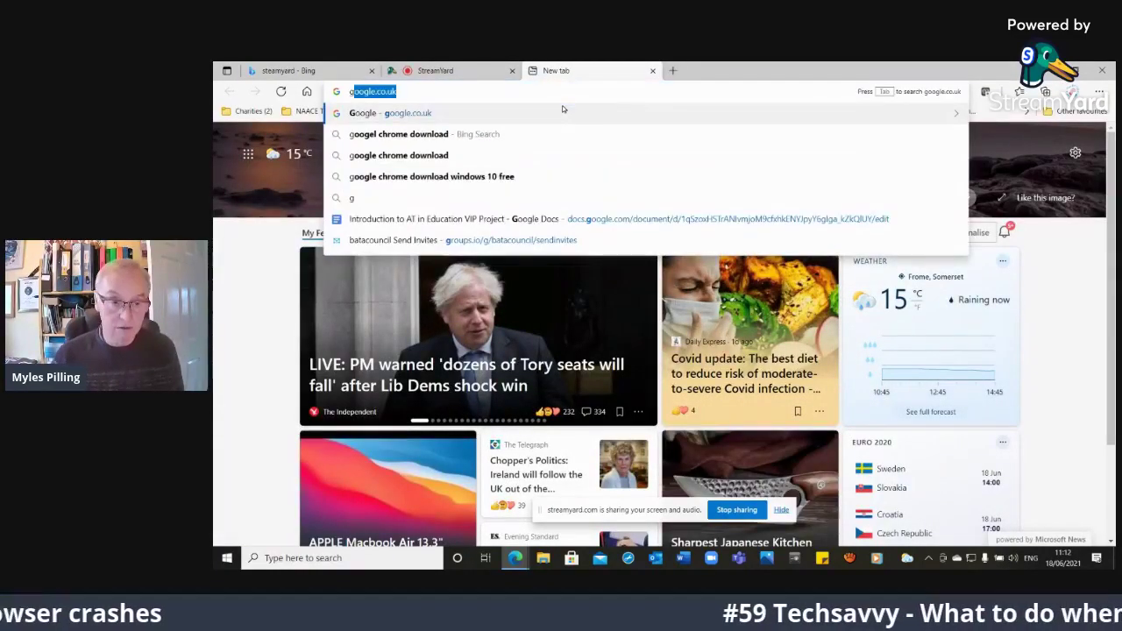
{"action": "key", "text": "BackSpace"}
{"action": "type", "text": "ogle"}
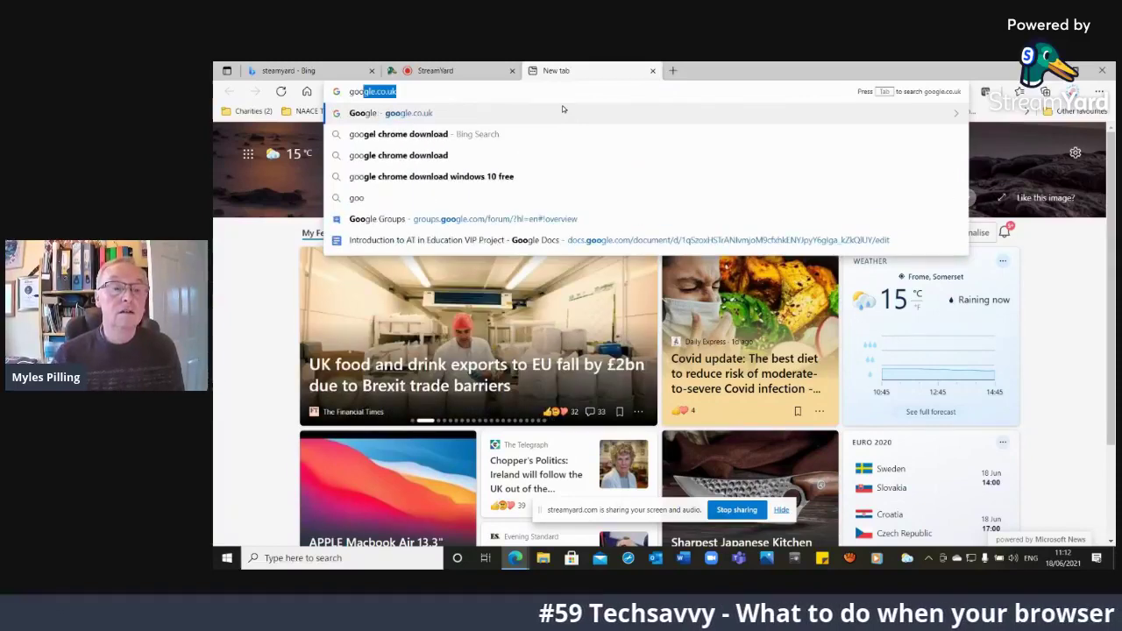
{"action": "type", "text": "/co/uk"}
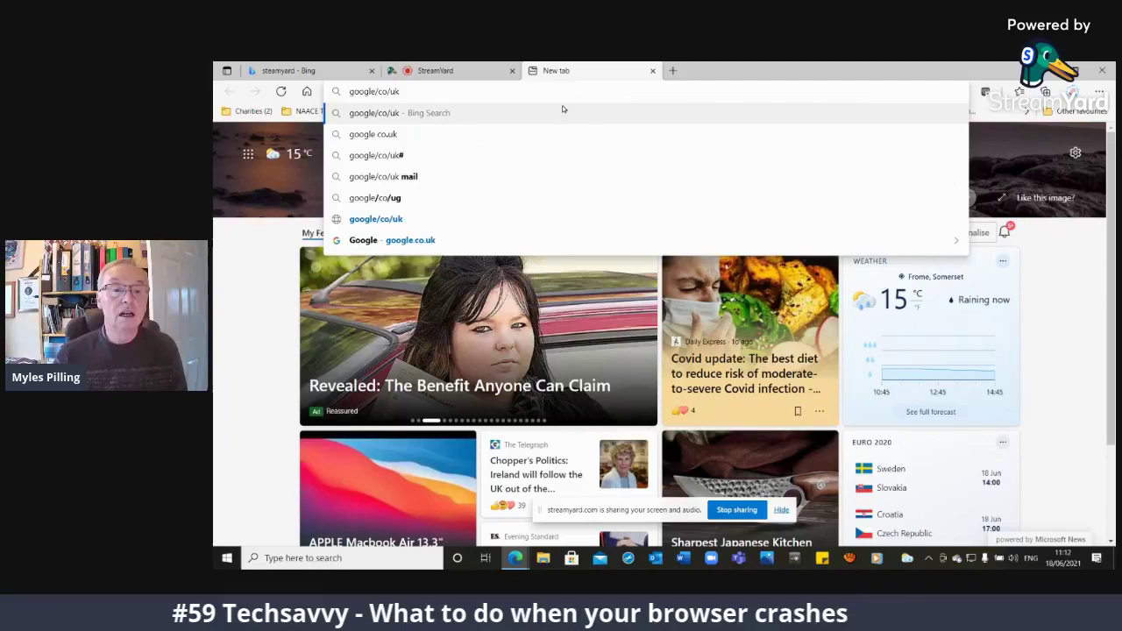
{"action": "key", "text": "BackSpace"}
{"action": "key", "text": "BackSpace"}
{"action": "key", "text": "BackSpace"}
{"action": "key", "text": "BackSpace"}
{"action": "key", "text": "BackSpace"}
{"action": "key", "text": "BackSpace"}
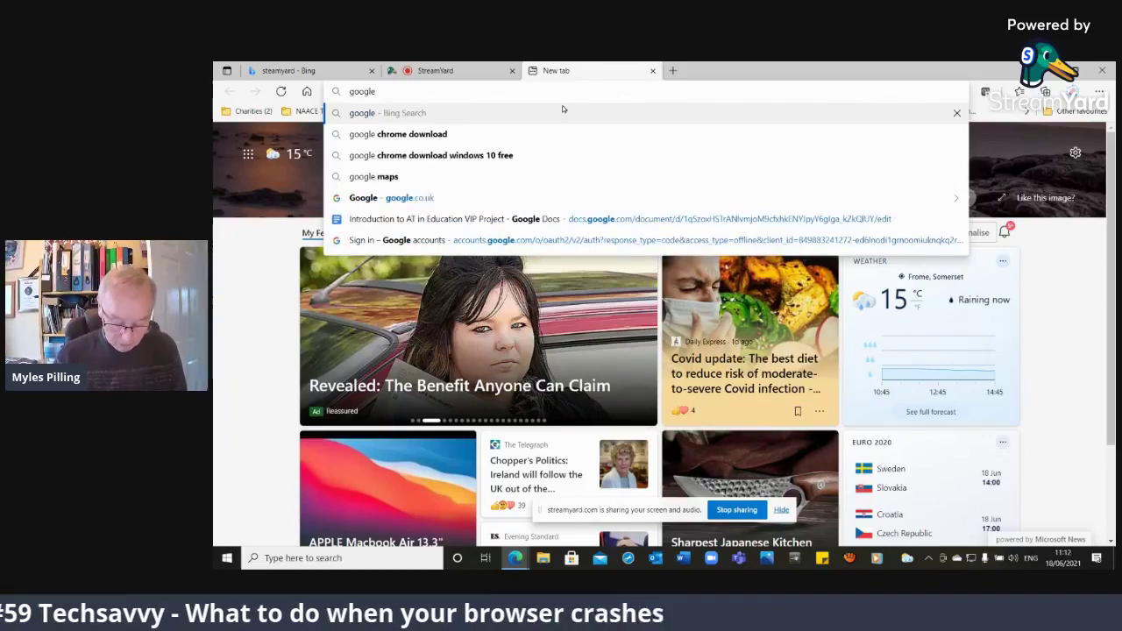
{"action": "type", "text": ".co.uk"}
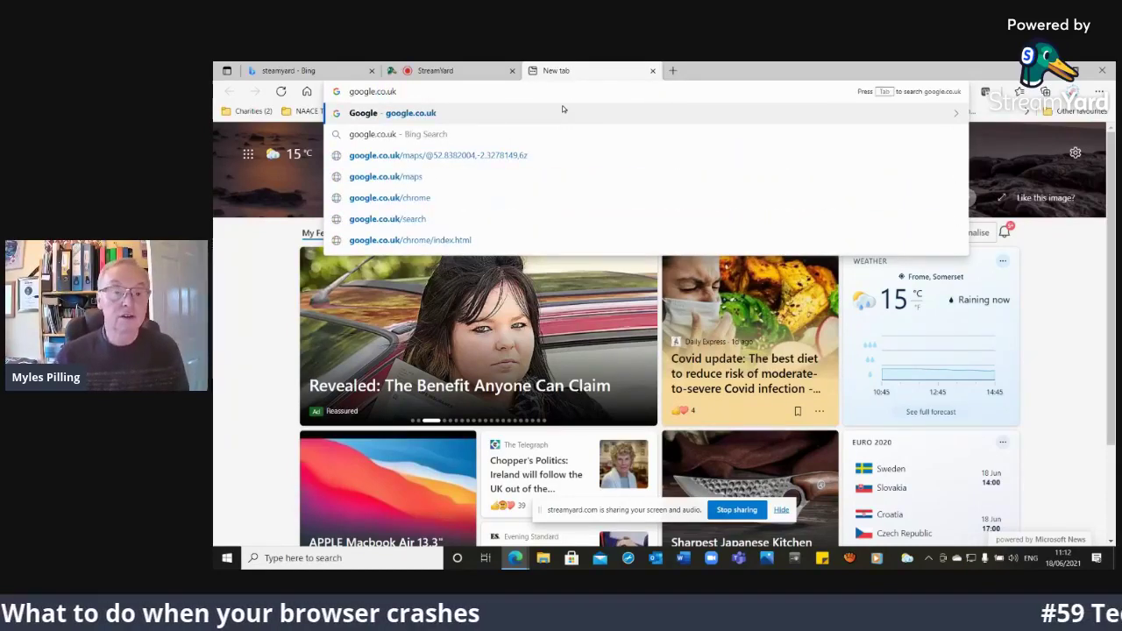
{"action": "key", "text": "Return"}
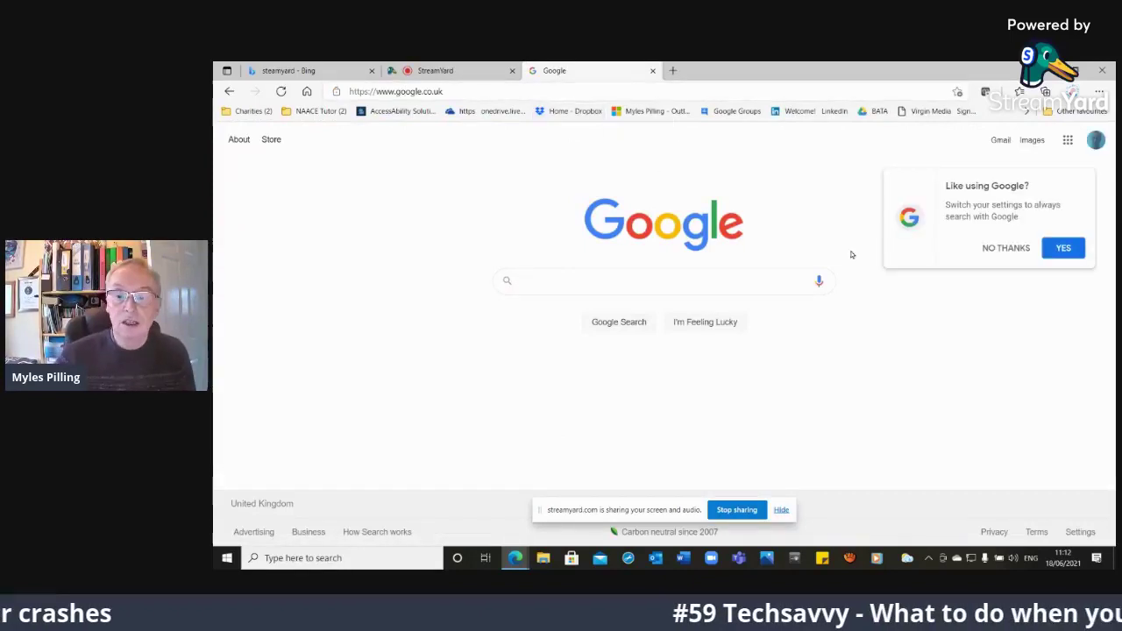
{"action": "left_click", "coordinate": [1047, 251]}
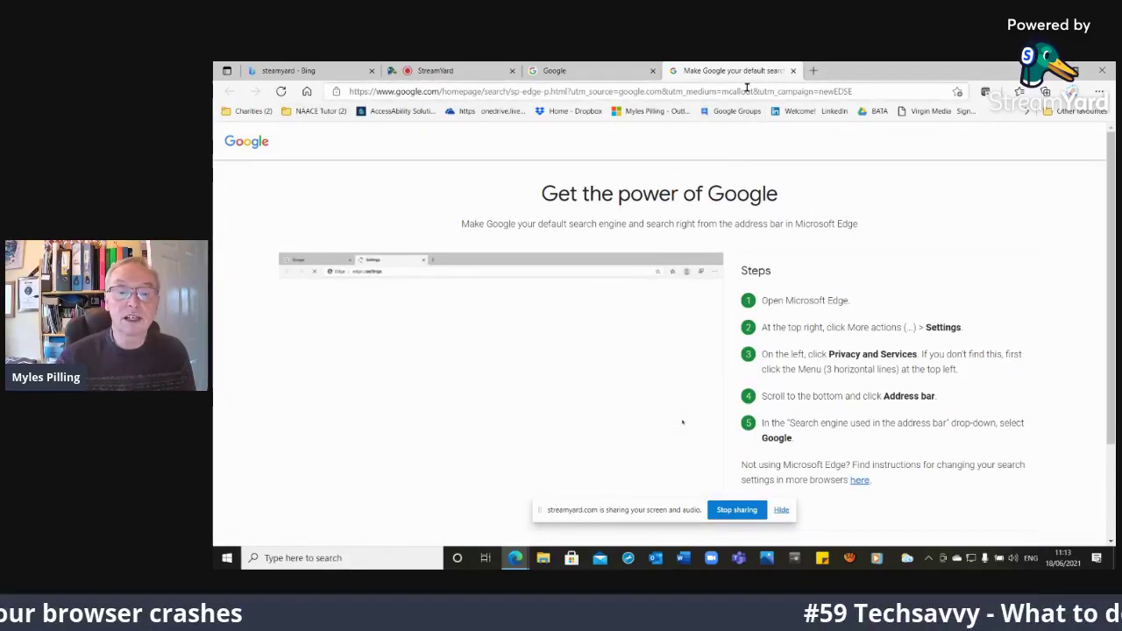
Search 'google chrome download' and download the Chrome installer from Google's Chrome page
{"action": "left_click", "coordinate": [747, 92]}
{"action": "type", "text": "goog"}
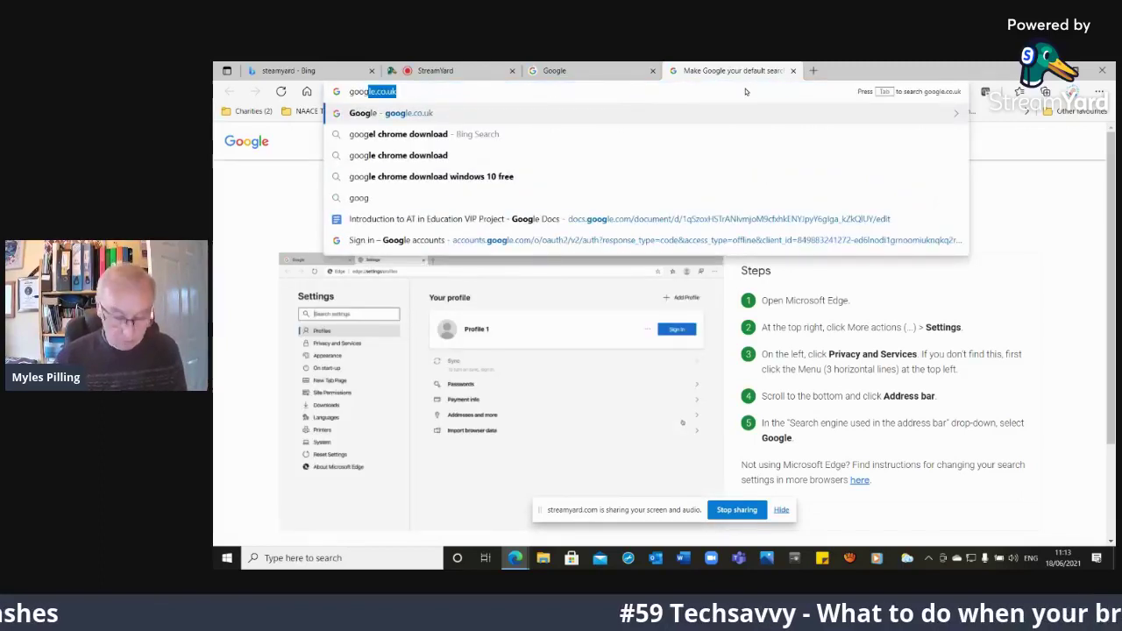
{"action": "type", "text": "le do"}
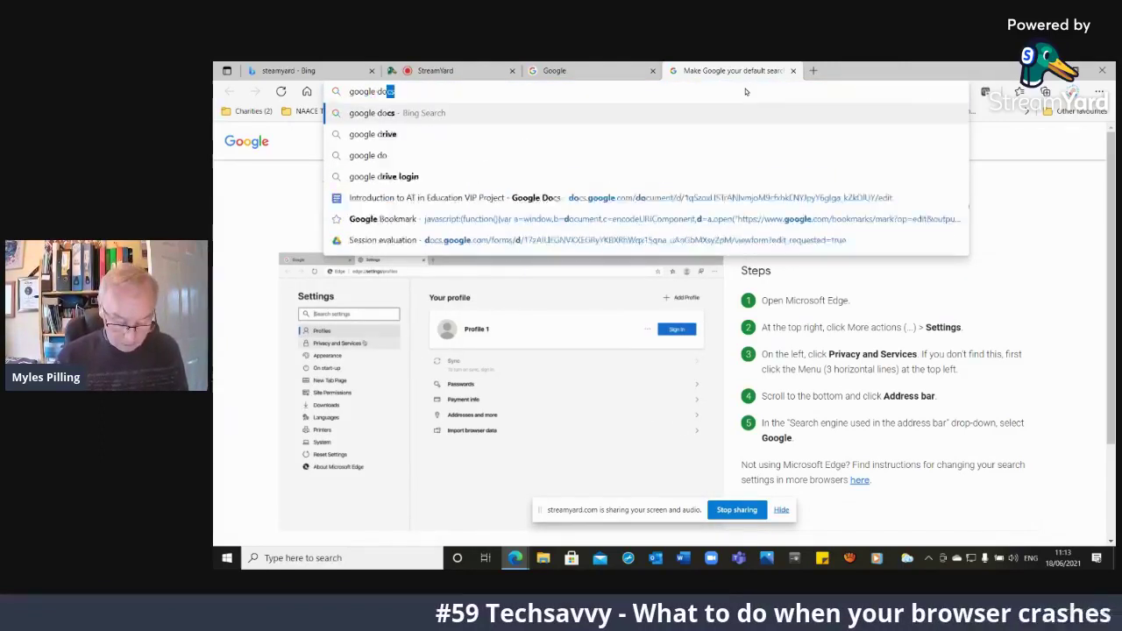
{"action": "type", "text": "wnload"}
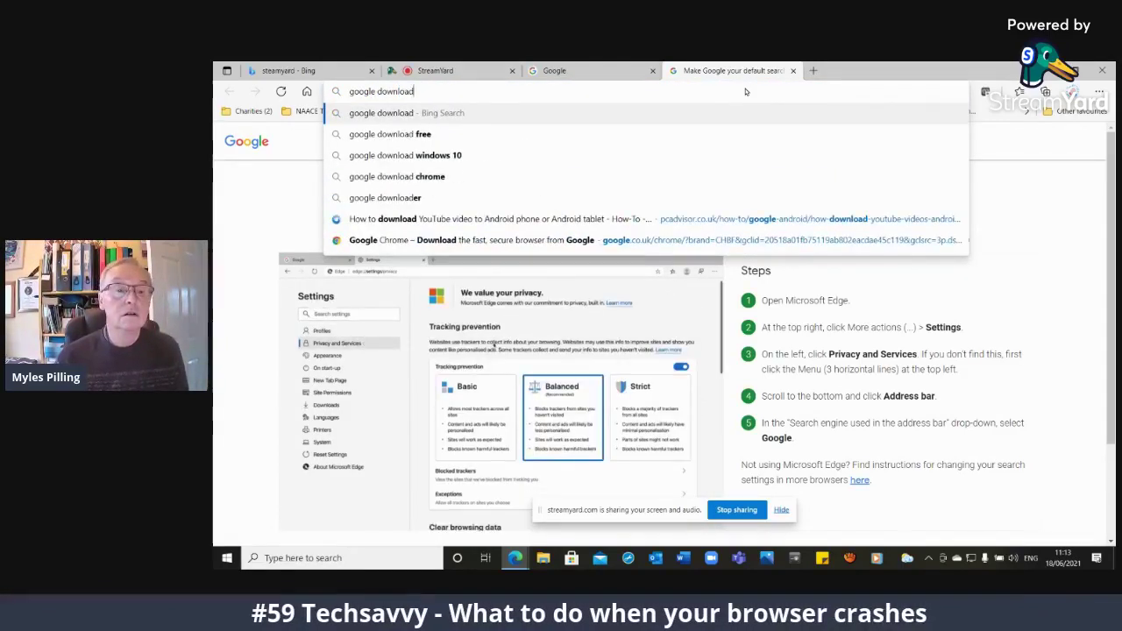
{"action": "key", "text": "BackSpace"}
{"action": "key", "text": "BackSpace"}
{"action": "key", "text": "BackSpace"}
{"action": "key", "text": "BackSpace"}
{"action": "key", "text": "BackSpace"}
{"action": "key", "text": "BackSpace"}
{"action": "key", "text": "BackSpace"}
{"action": "key", "text": "BackSpace"}
{"action": "type", "text": "chr"}
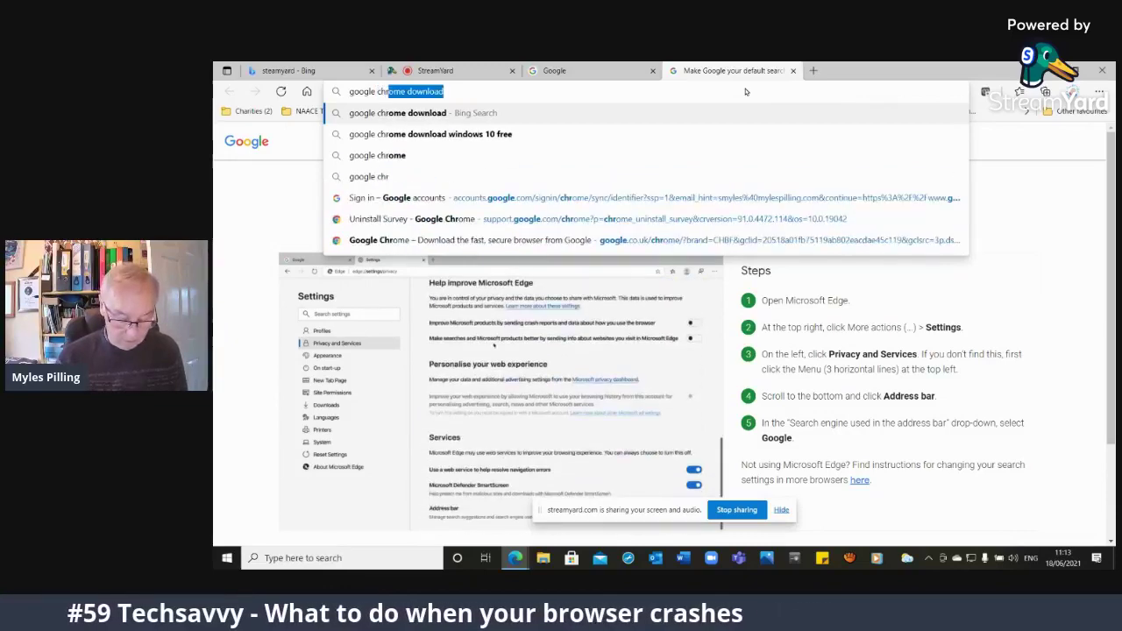
{"action": "type", "text": "ome download"}
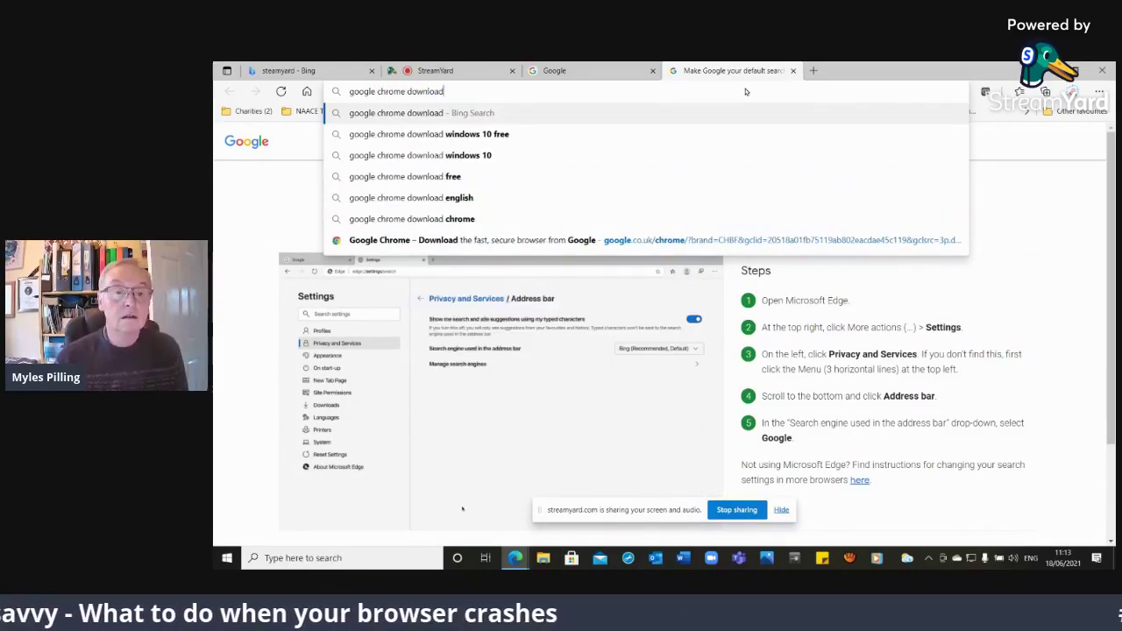
{"action": "key", "text": "Return"}
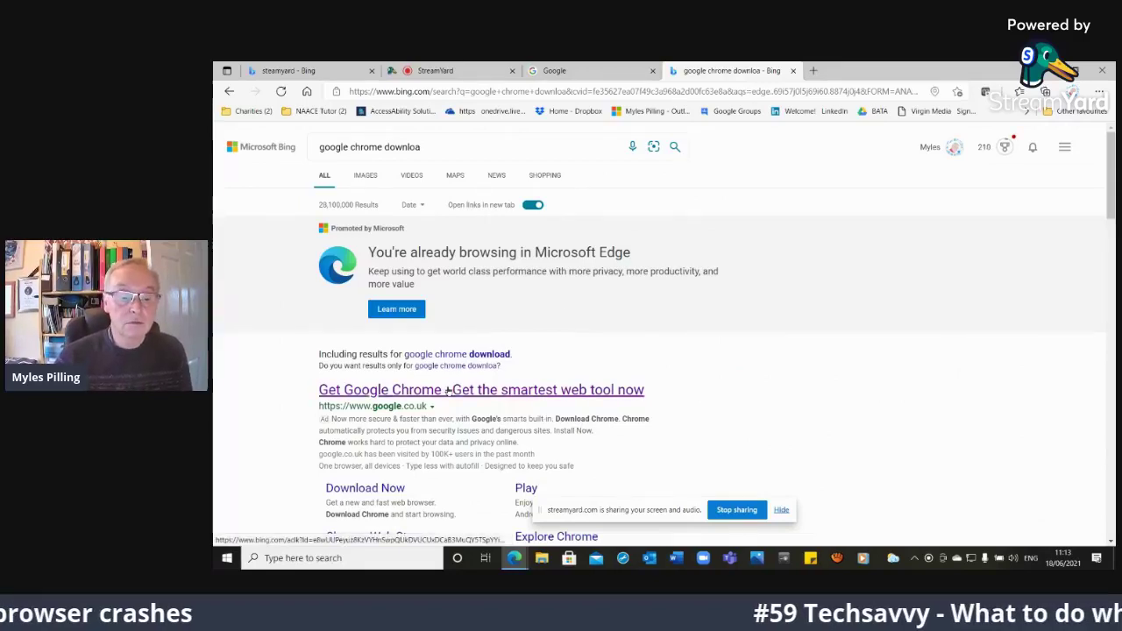
{"action": "left_click", "coordinate": [335, 490]}
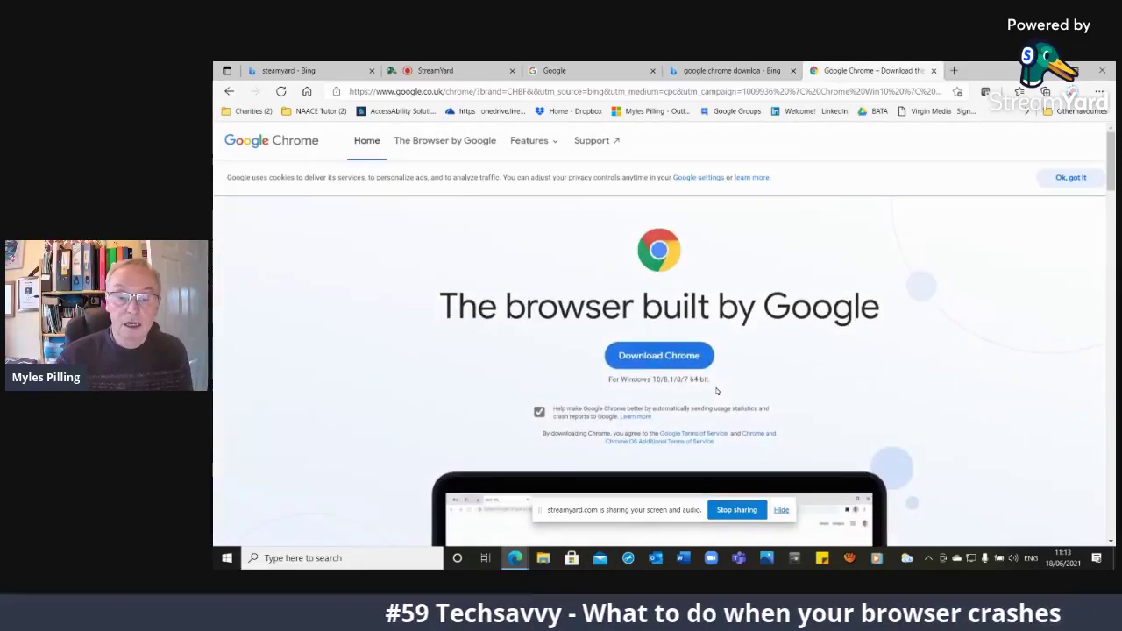
{"action": "left_click", "coordinate": [661, 365]}
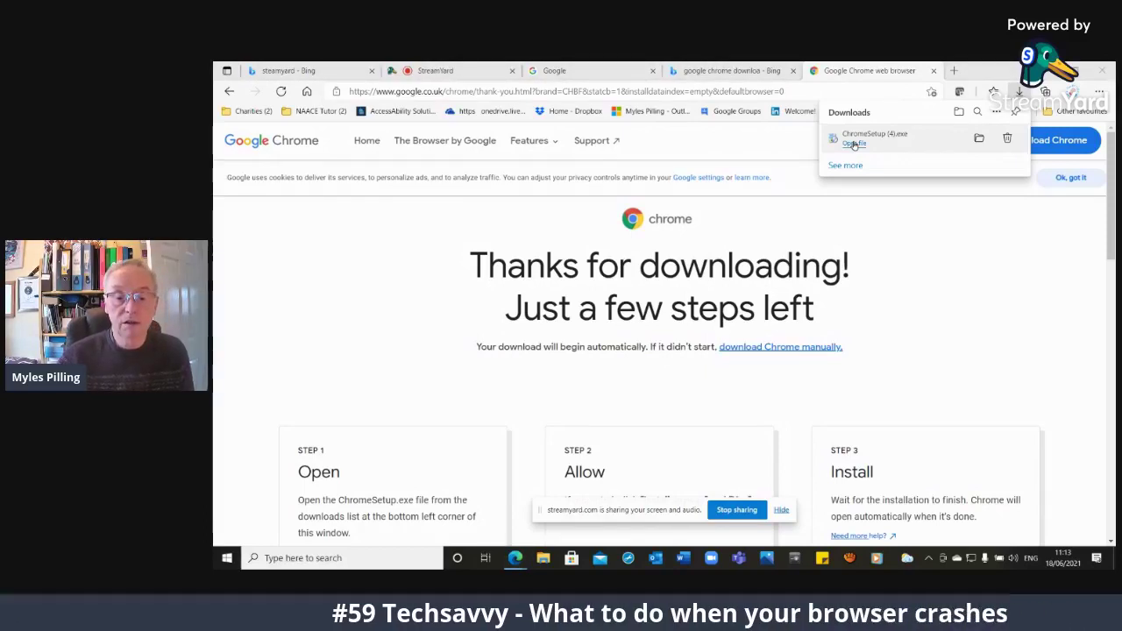
Run ChromeSetup.exe from the Edge Downloads panel to install Chrome
{"action": "left_click", "coordinate": [855, 145]}
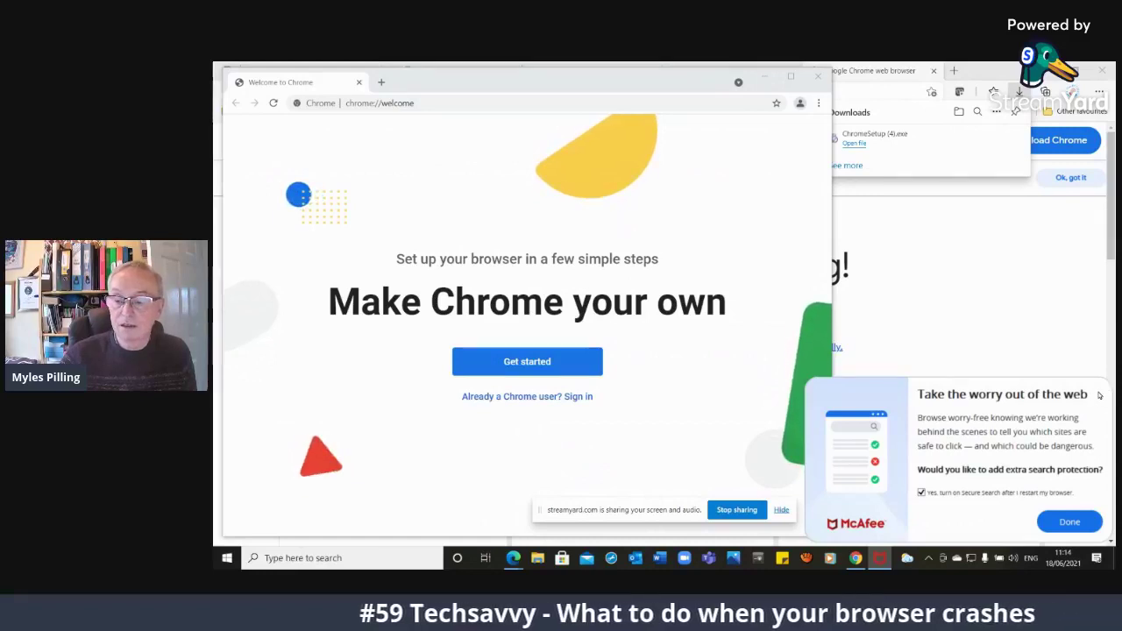
Dismiss the McAfee offer, maximize Chrome, then close the Chrome and Edge windows
{"action": "left_click", "coordinate": [1069, 521]}
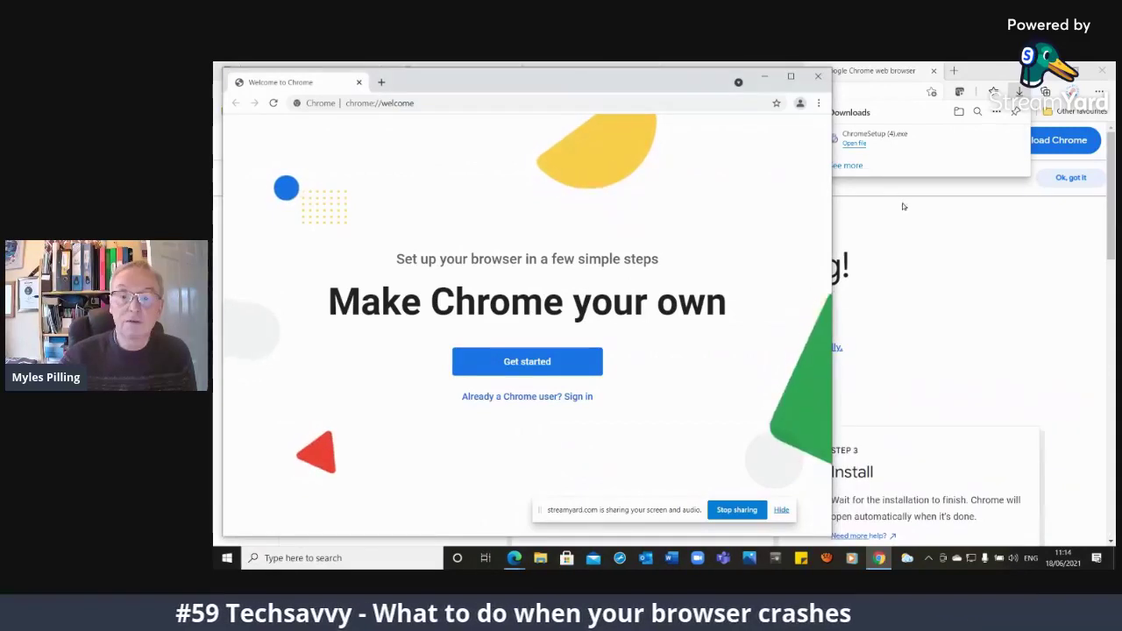
{"action": "left_click", "coordinate": [791, 77]}
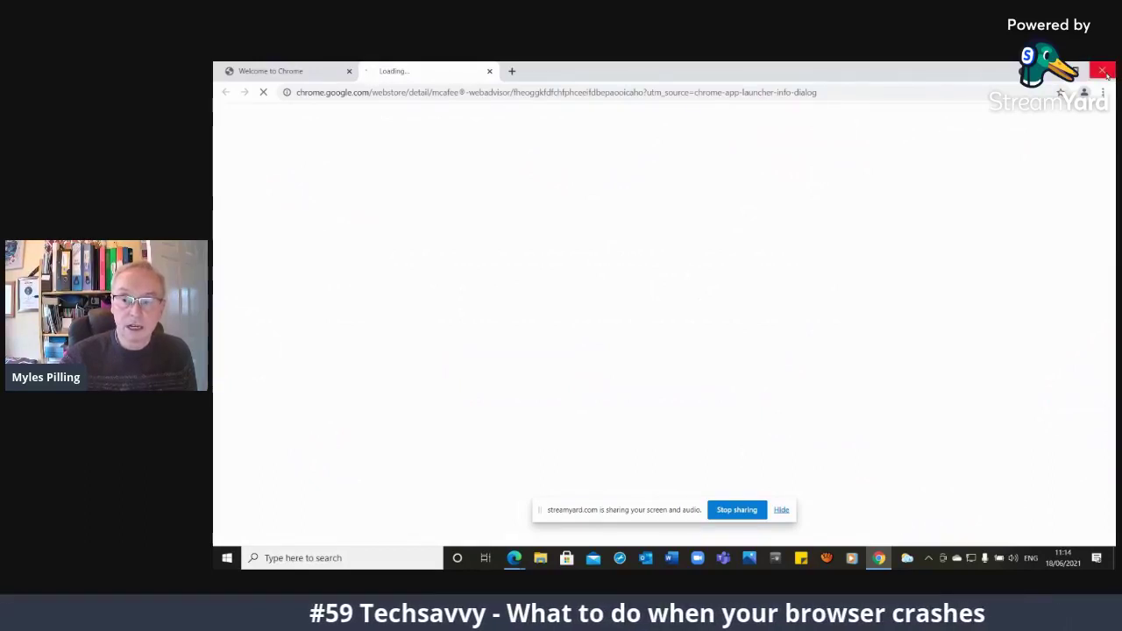
{"action": "left_click", "coordinate": [1106, 74]}
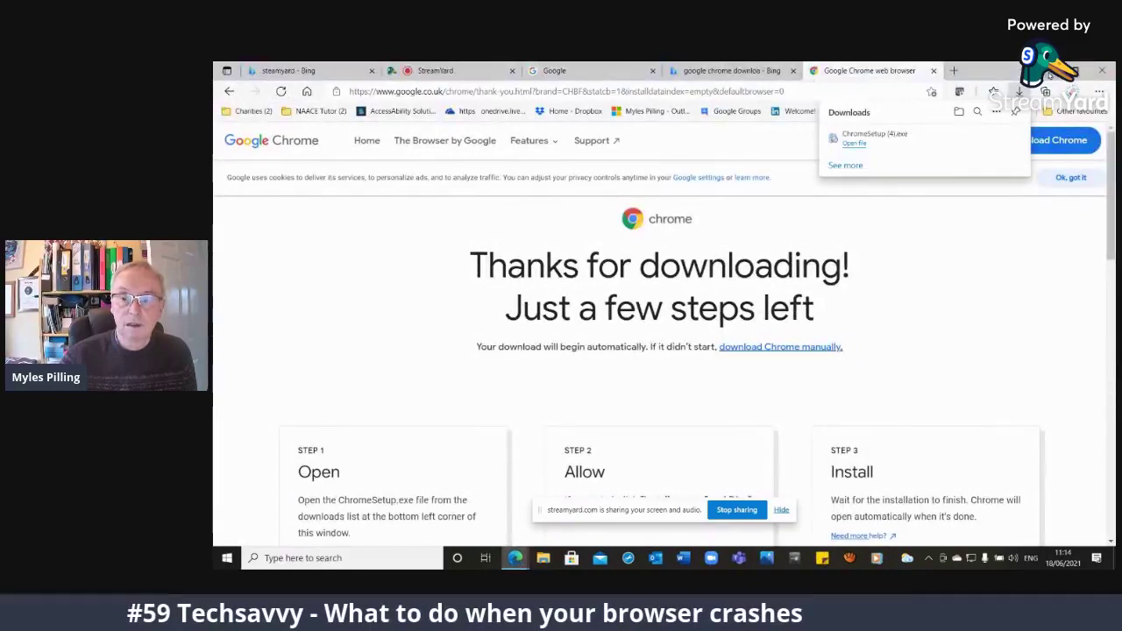
{"action": "left_click", "coordinate": [1104, 72]}
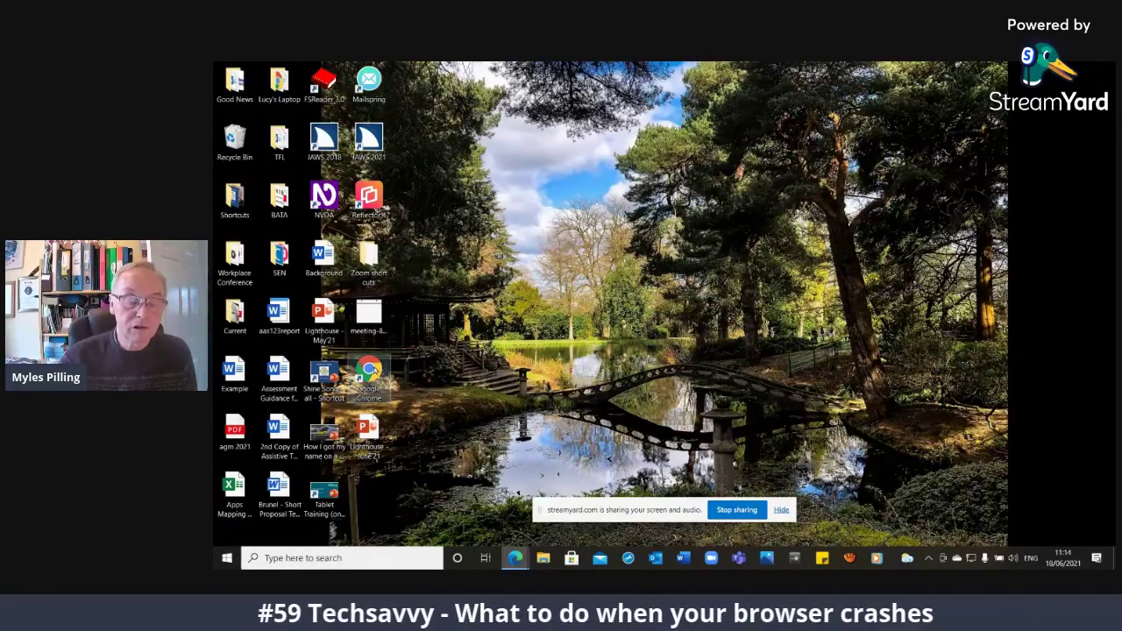
Launch Chrome from its desktop shortcut and remove the McAfee WebAdvisor extension
{"action": "double_click", "coordinate": [379, 375]}
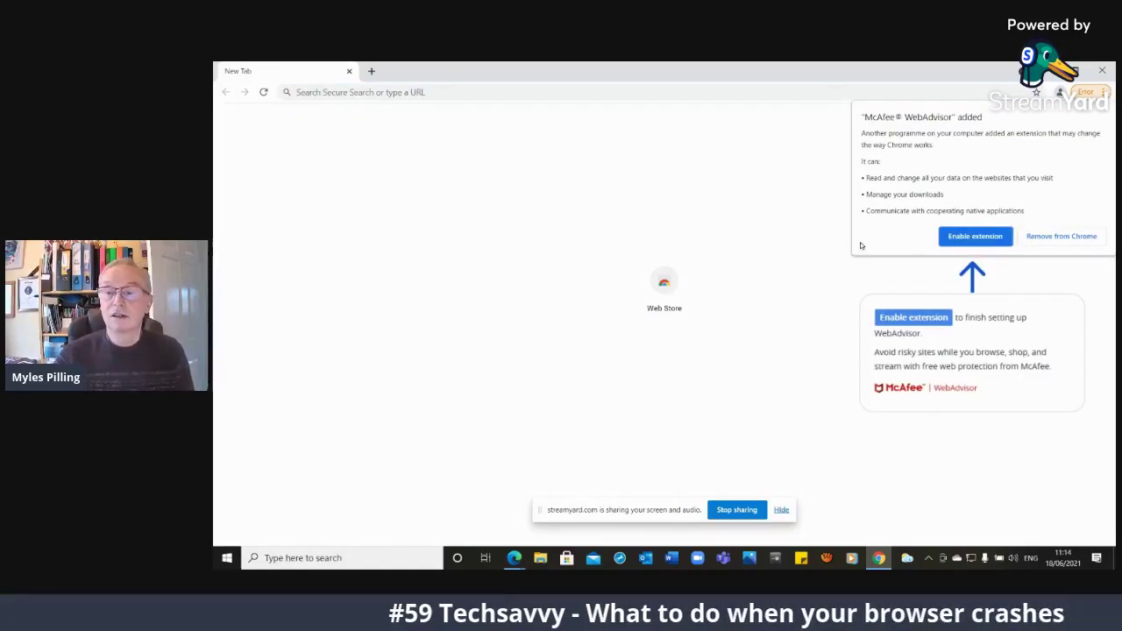
{"action": "left_click", "coordinate": [1052, 243]}
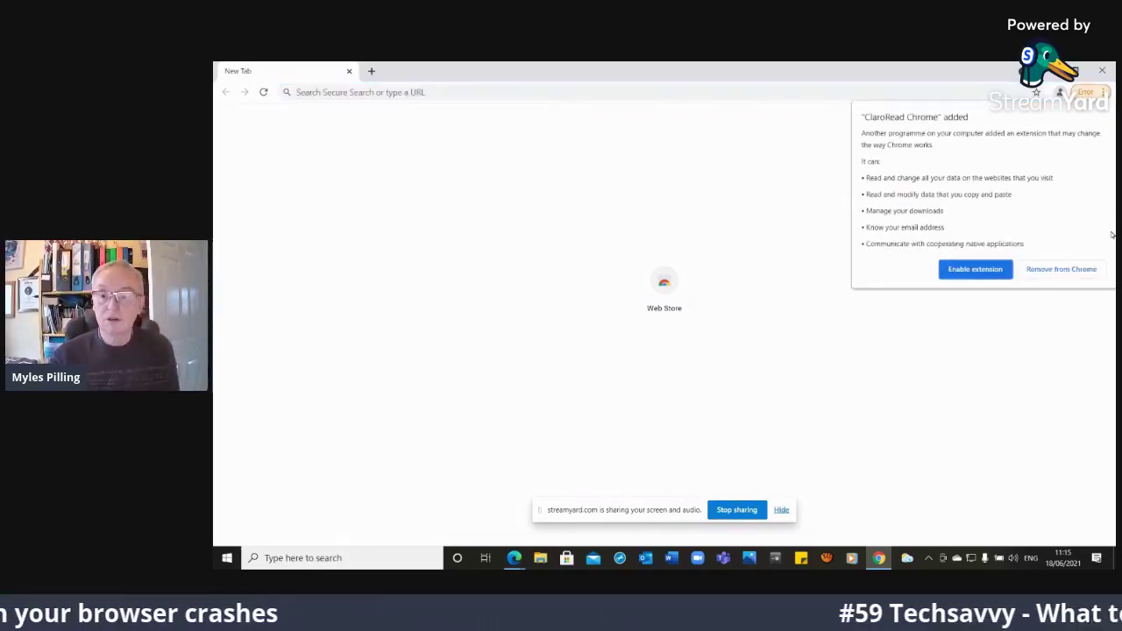
Remove the ClaroRead Chrome extension, then start adding a profile and close its setup window
{"action": "left_click", "coordinate": [1048, 275]}
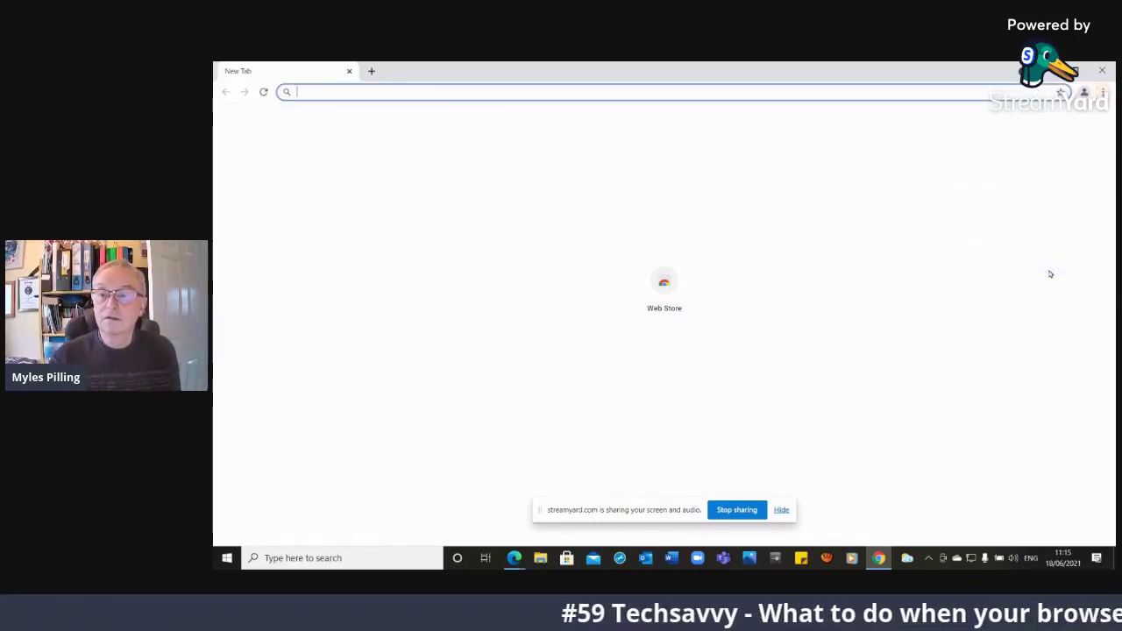
{"action": "left_click", "coordinate": [1084, 92]}
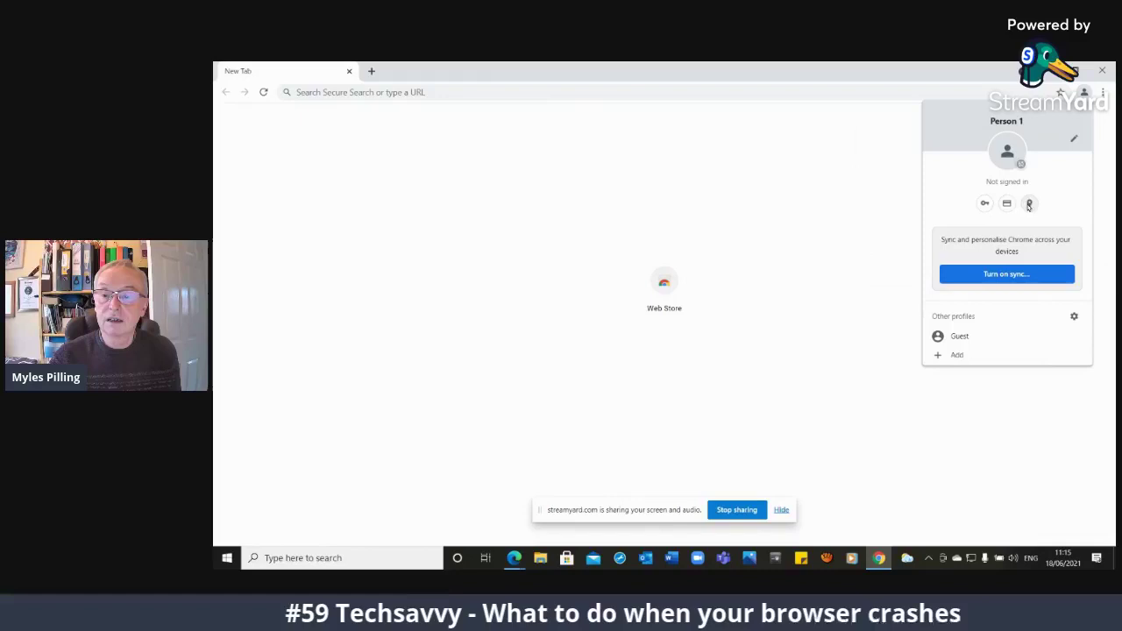
{"action": "left_click", "coordinate": [949, 355]}
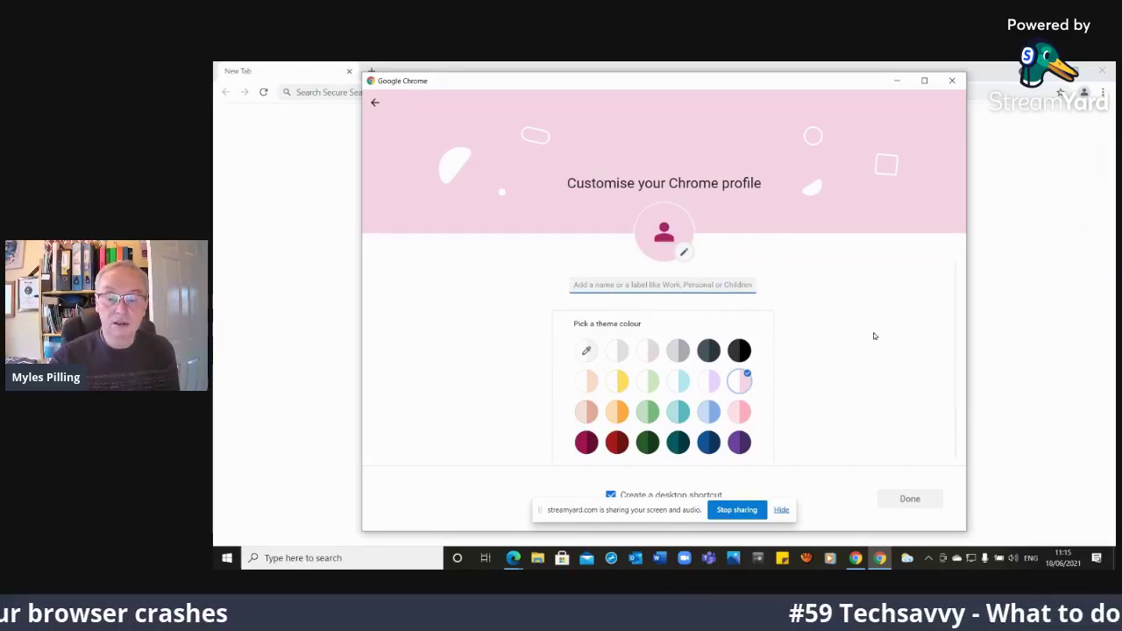
{"action": "left_click", "coordinate": [952, 79]}
Load google.co.uk, scroll through the cookie consent notice, and stop screen sharing
{"action": "type", "text": "go"}
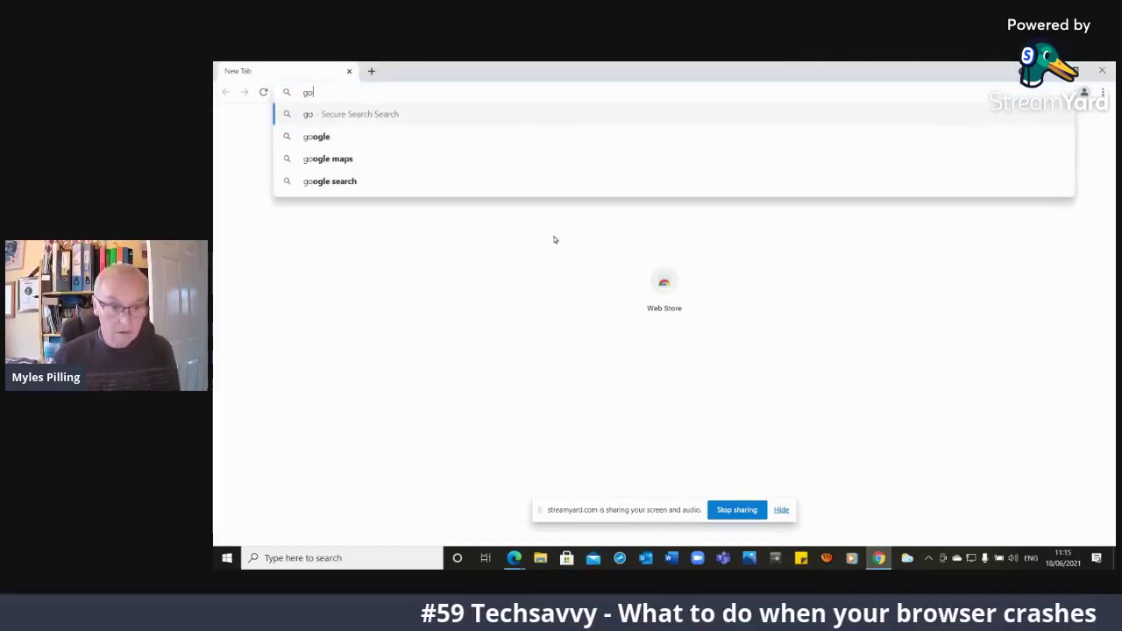
{"action": "type", "text": "ogle"}
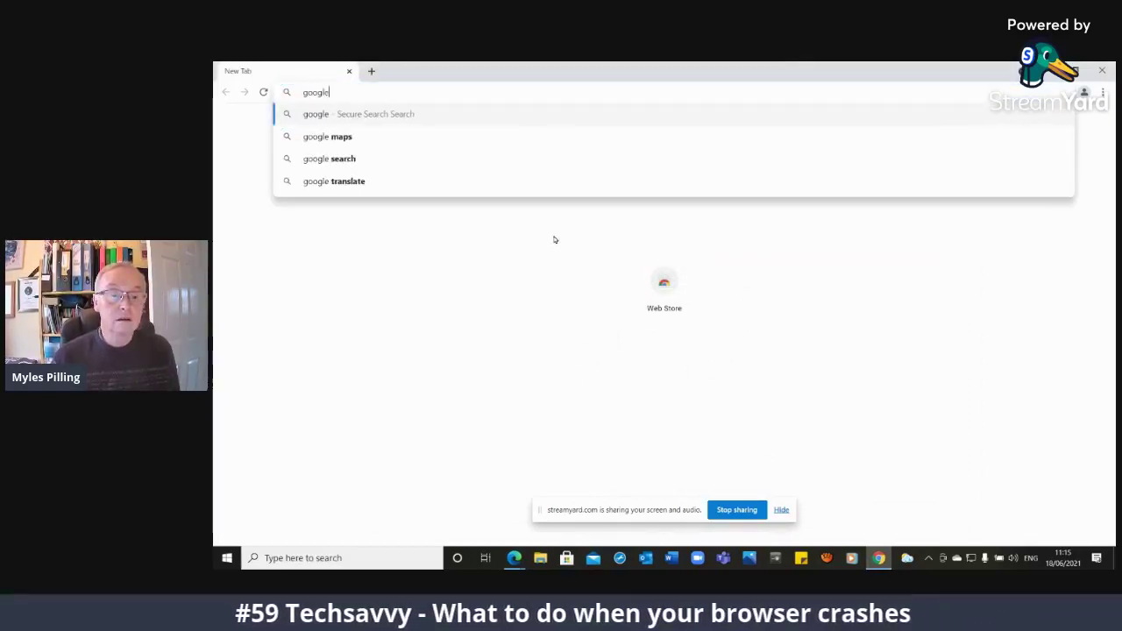
{"action": "type", "text": ".co.uk"}
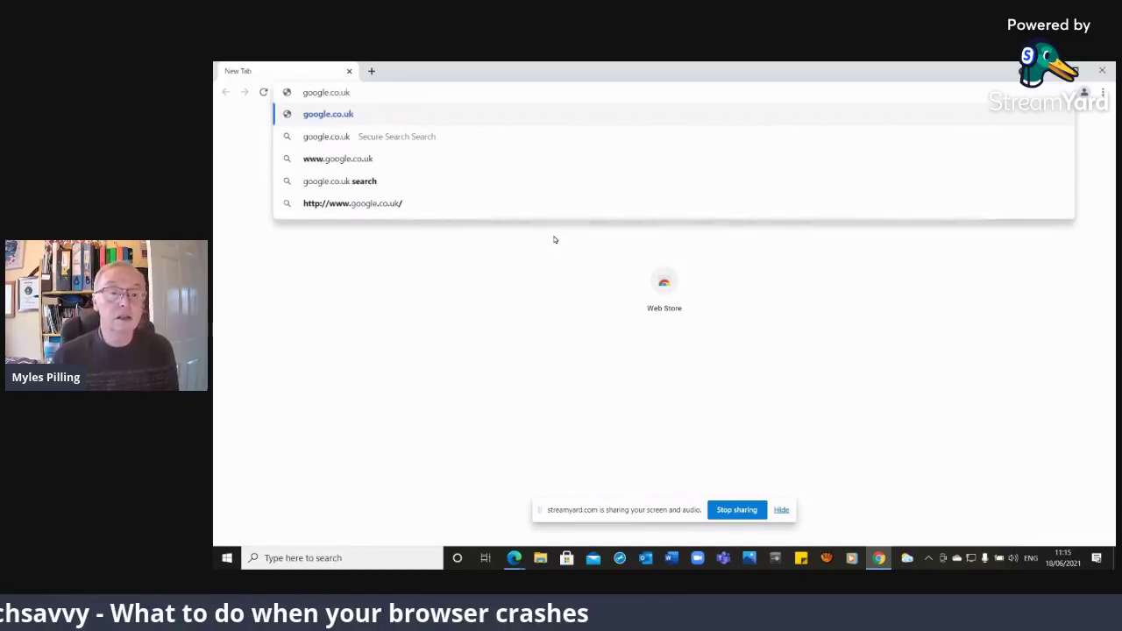
{"action": "key", "text": "Return"}
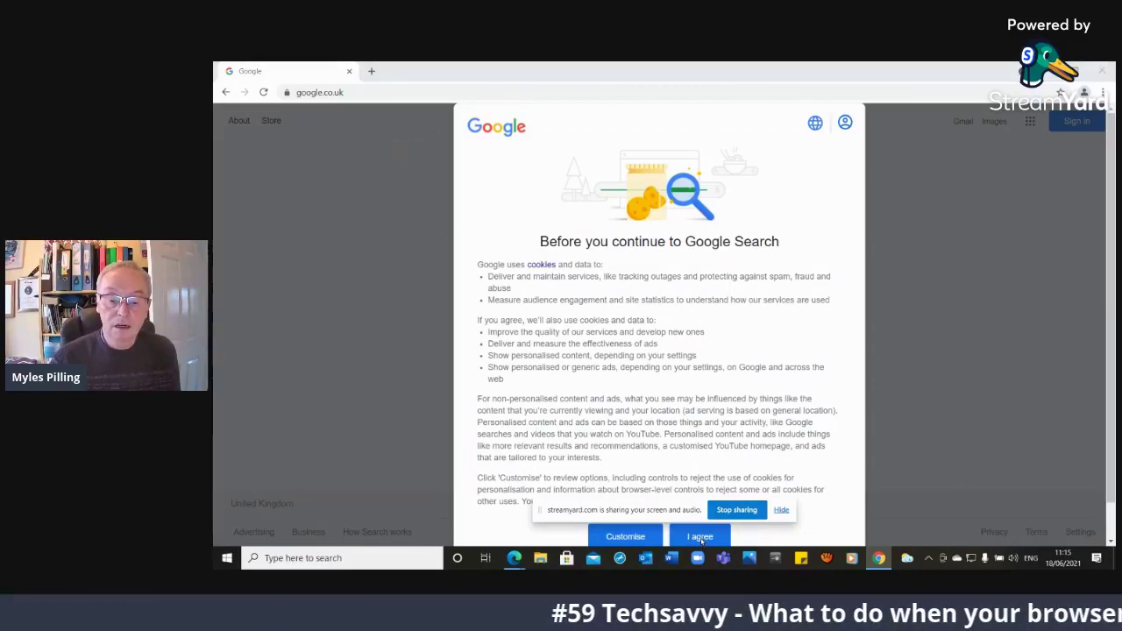
{"action": "scroll", "coordinate": [707, 352], "scroll_direction": "down", "scroll_amount": 1}
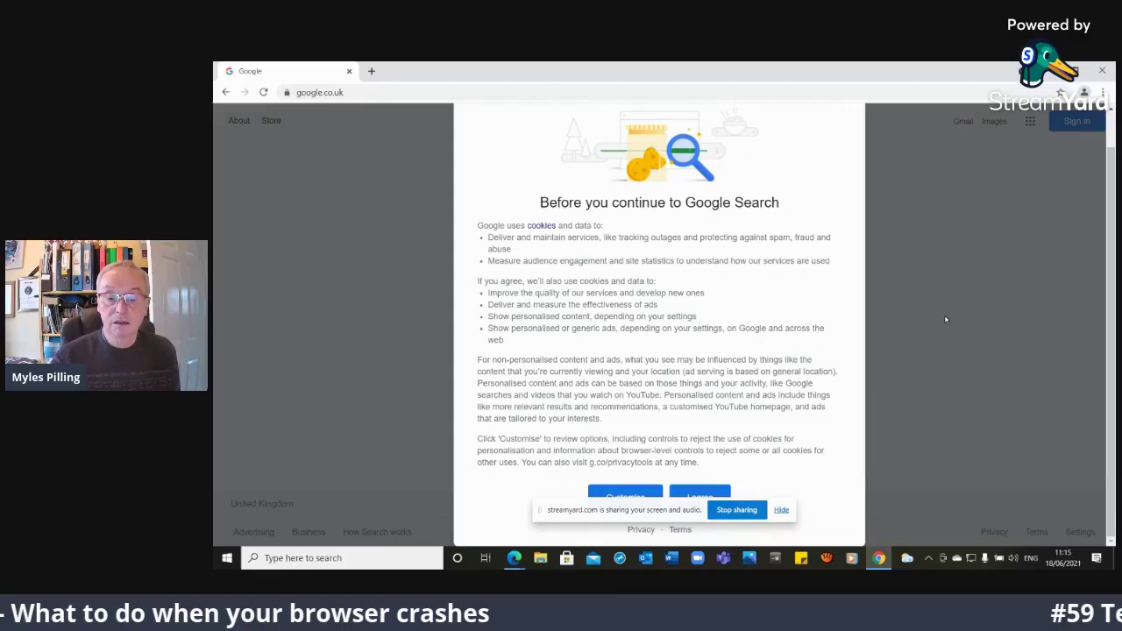
{"action": "left_click", "coordinate": [734, 510]}
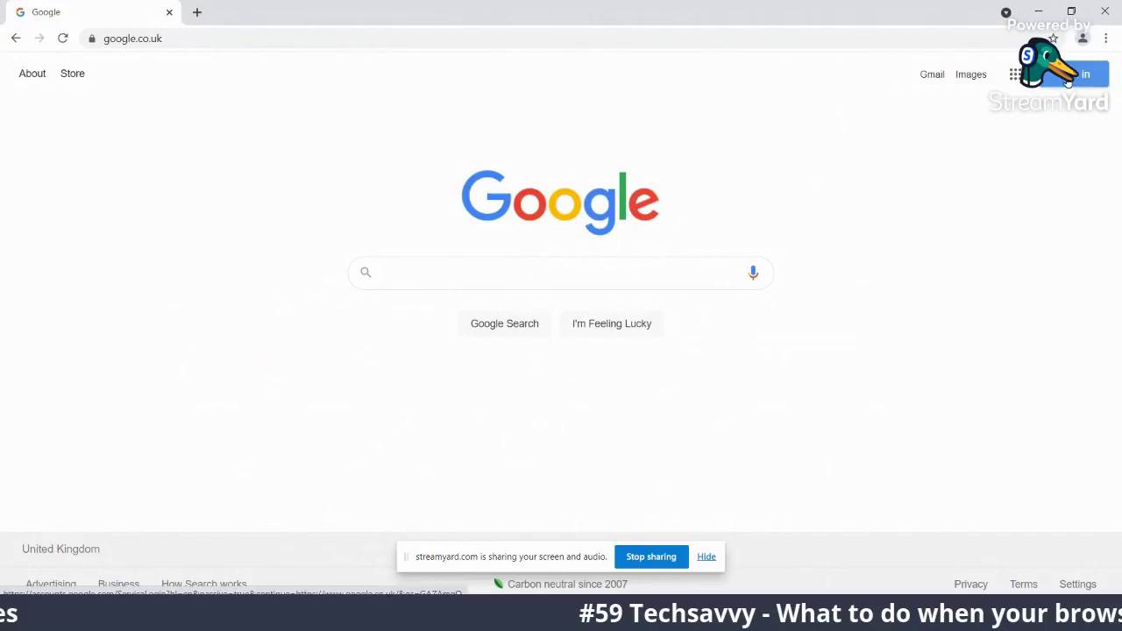
Sign in with the account's e-mail address and password, re-entering the password after an error
{"action": "left_click", "coordinate": [1067, 77]}
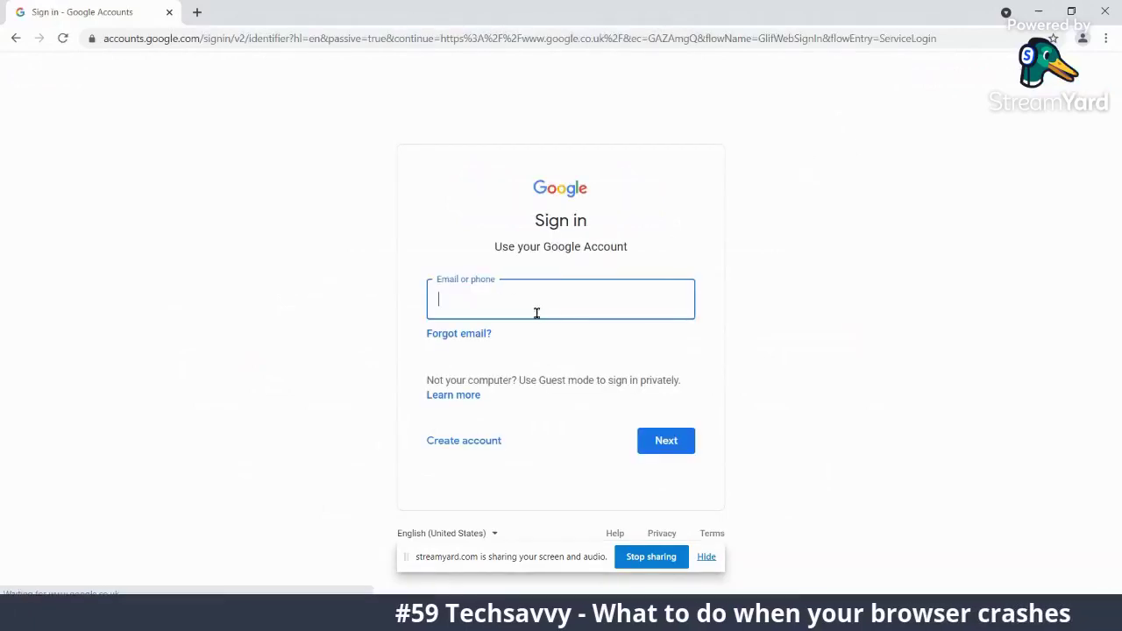
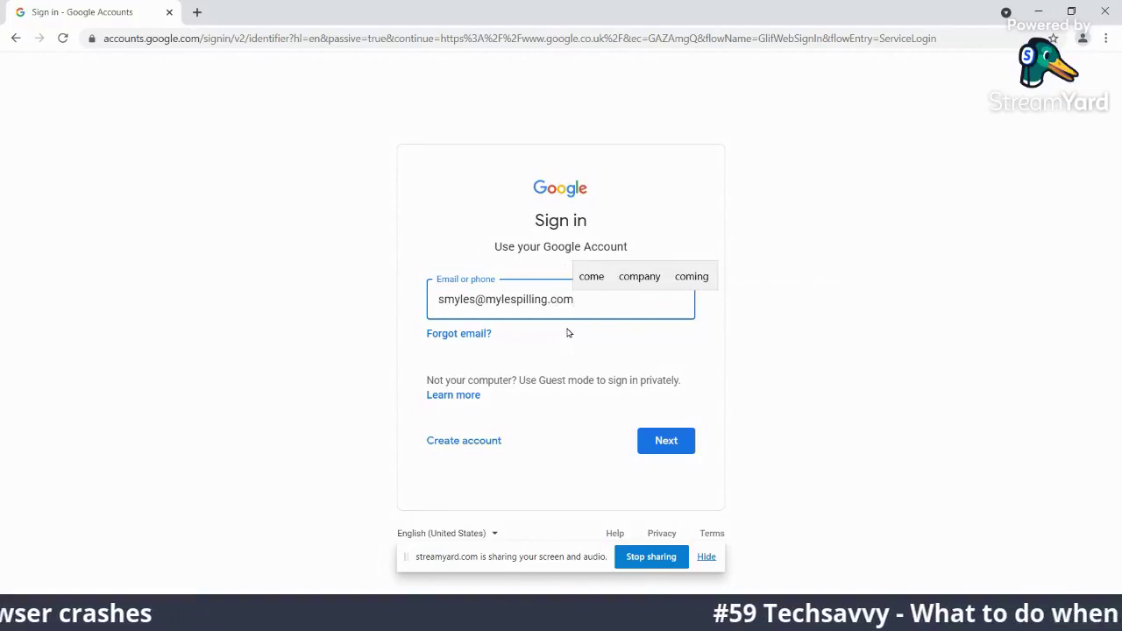
{"action": "left_click", "coordinate": [661, 440]}
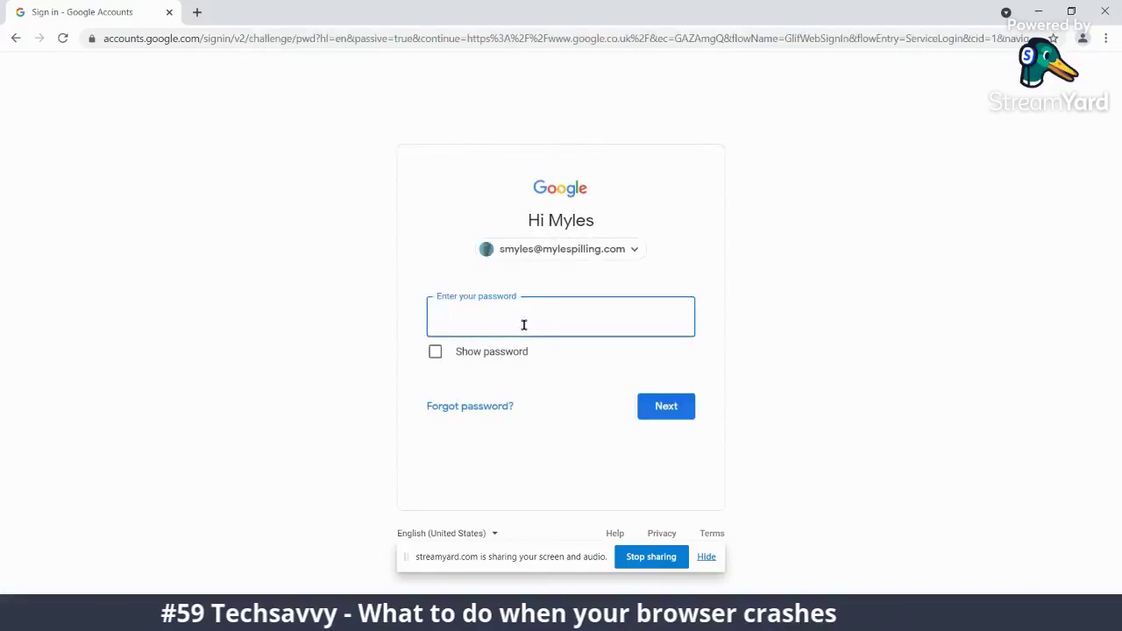
{"action": "type", "text": "•"}
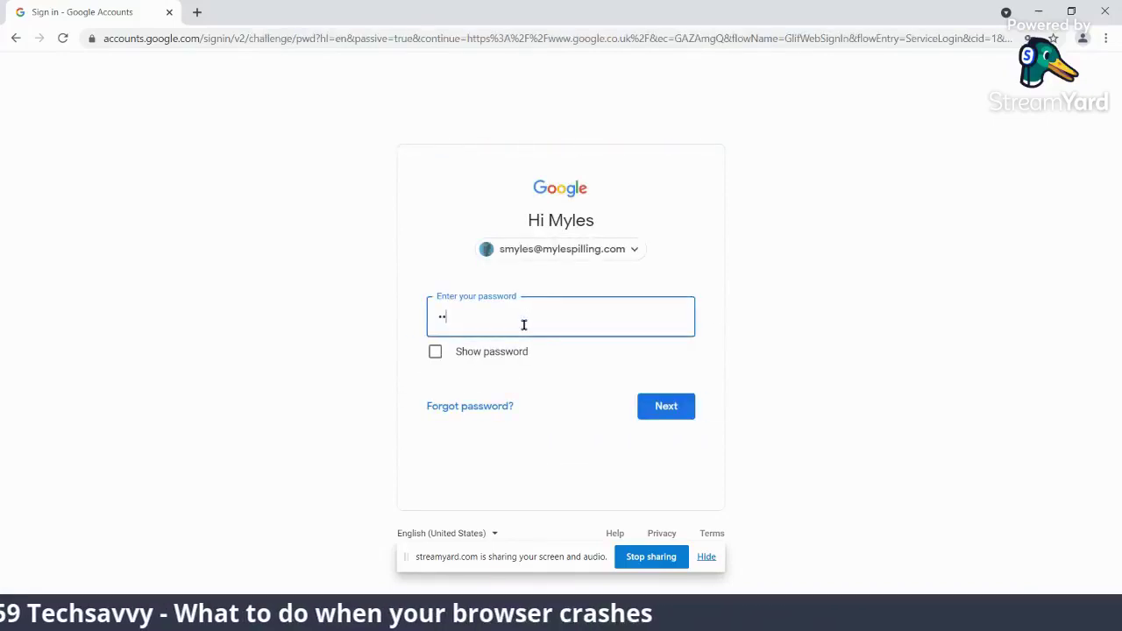
{"action": "type", "text": "••••••••"}
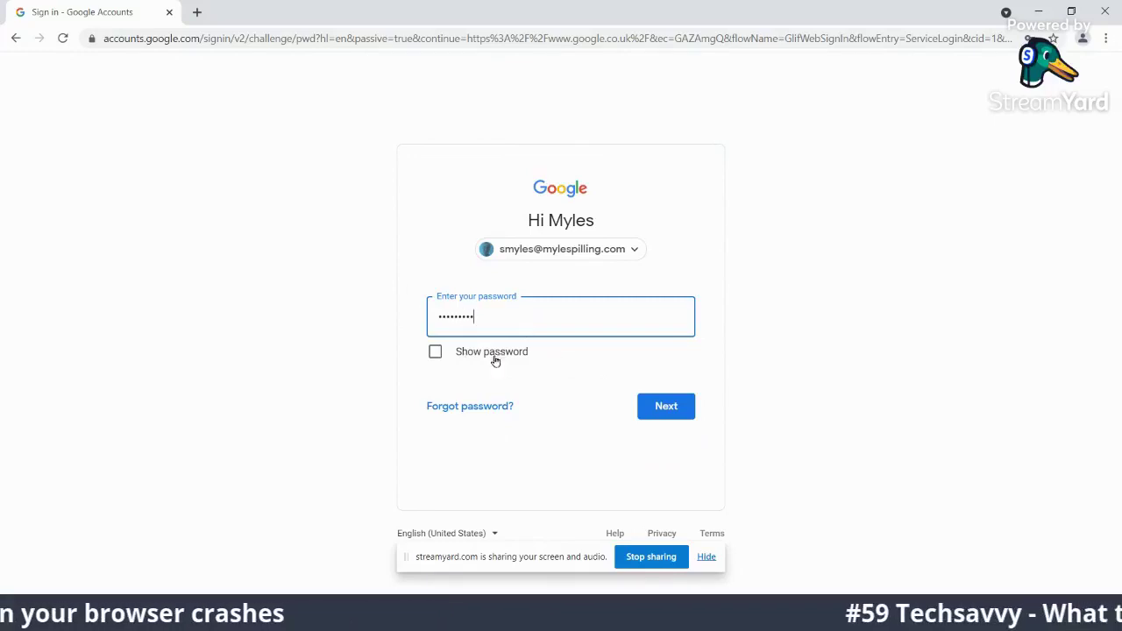
{"action": "left_click", "coordinate": [659, 409]}
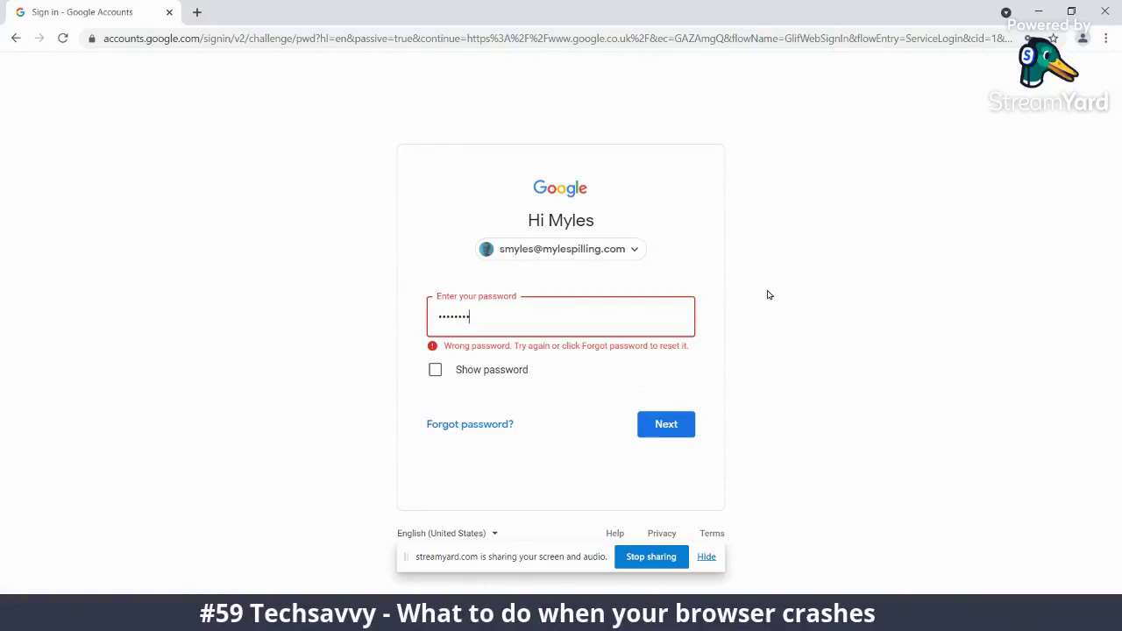
{"action": "key", "text": "Return"}
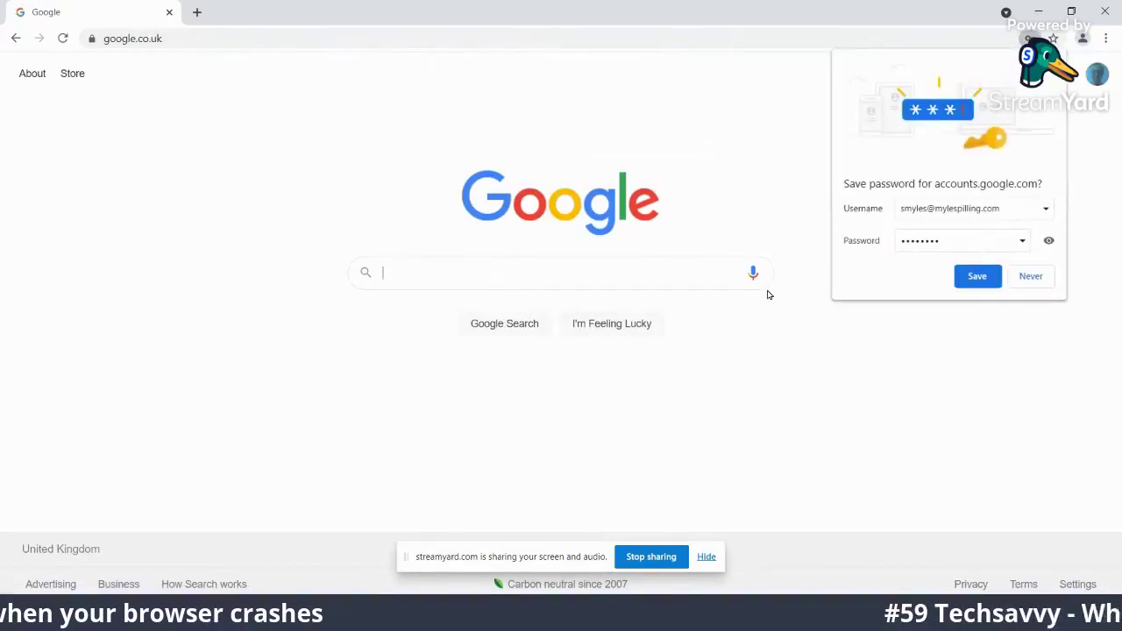
Save the Google account password in Chrome's Save password bubble
{"action": "left_click", "coordinate": [945, 281]}
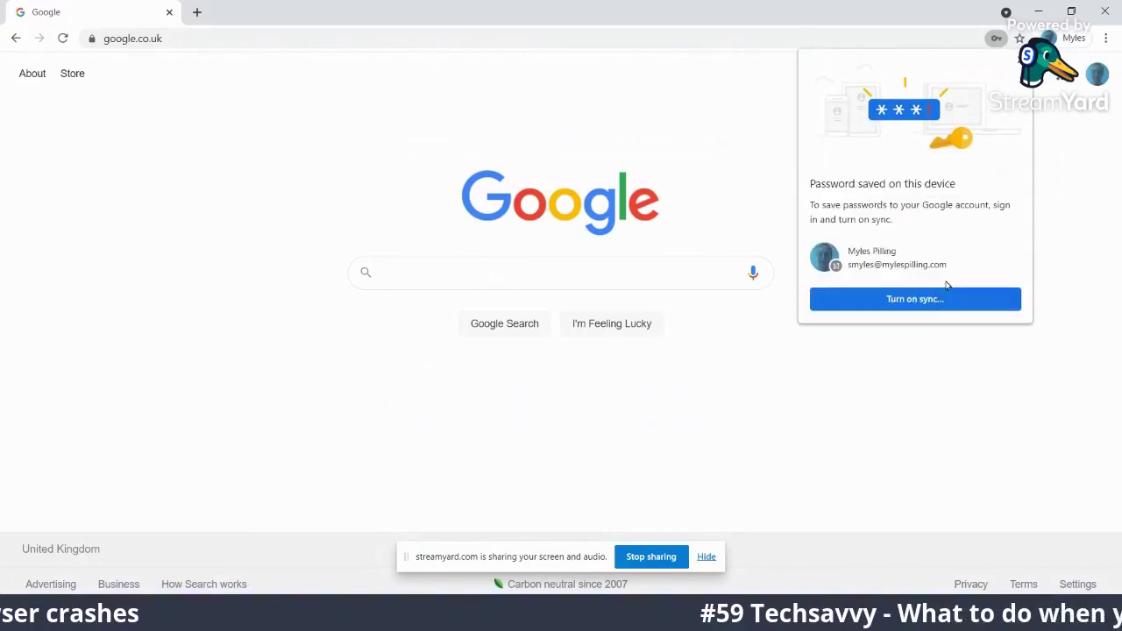